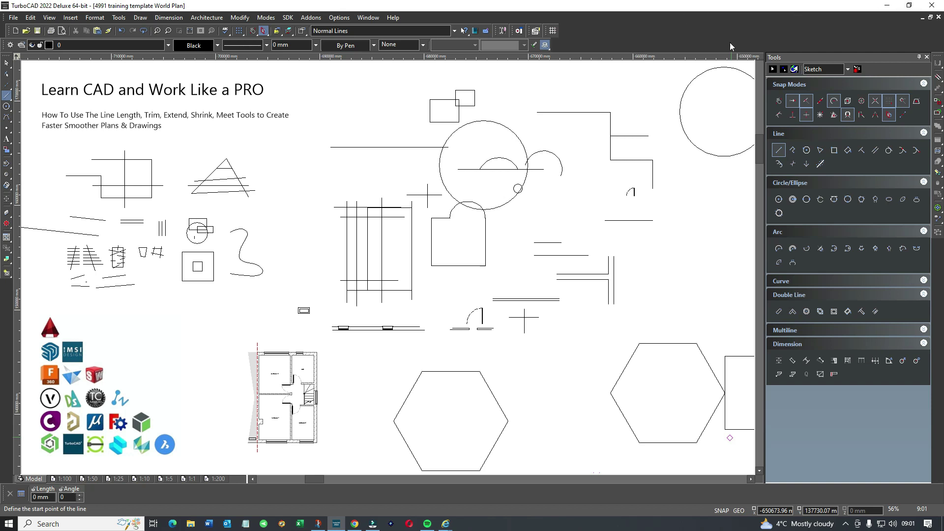
# - Cancel the Open dialog and create a new blank Drawing2 from scratch instead of the template
pyautogui.click(7, 199)
pyautogui.click(14, 18)
pyautogui.click(29, 39)
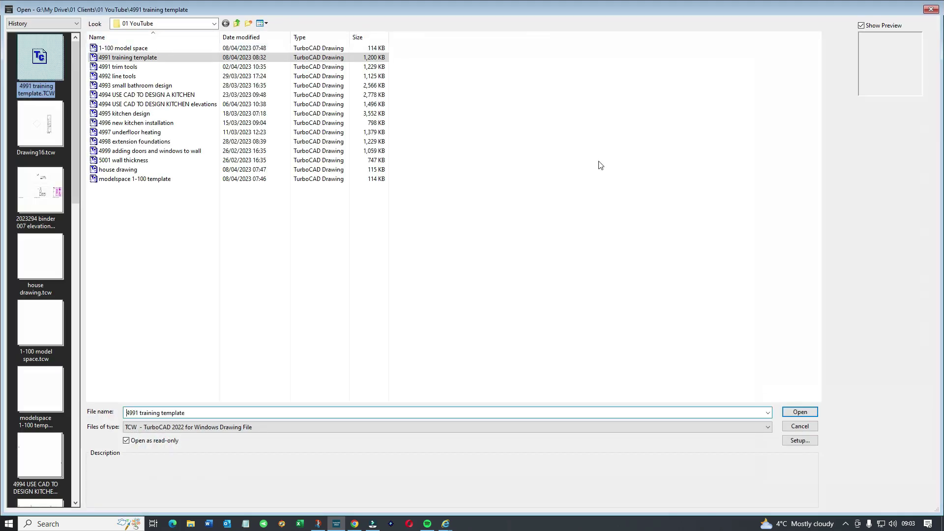
pyautogui.click(800, 426)
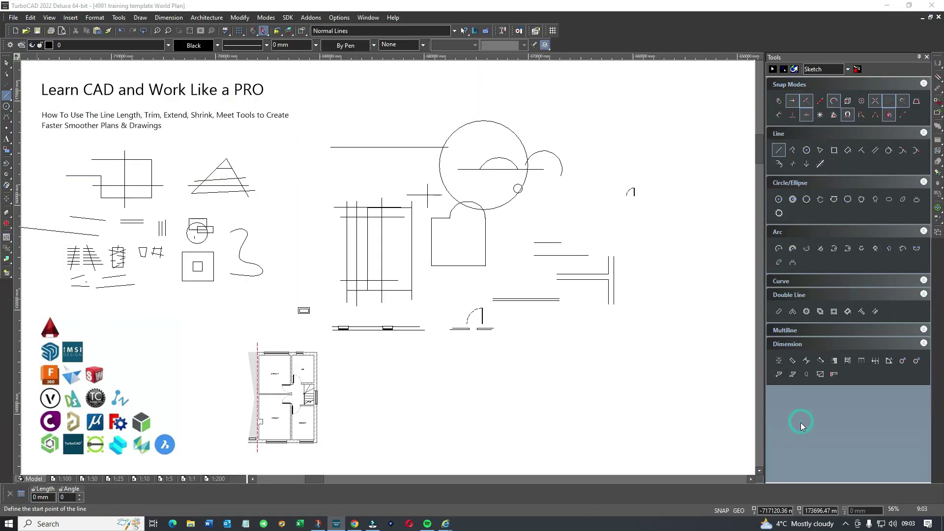
pyautogui.click(9, 23)
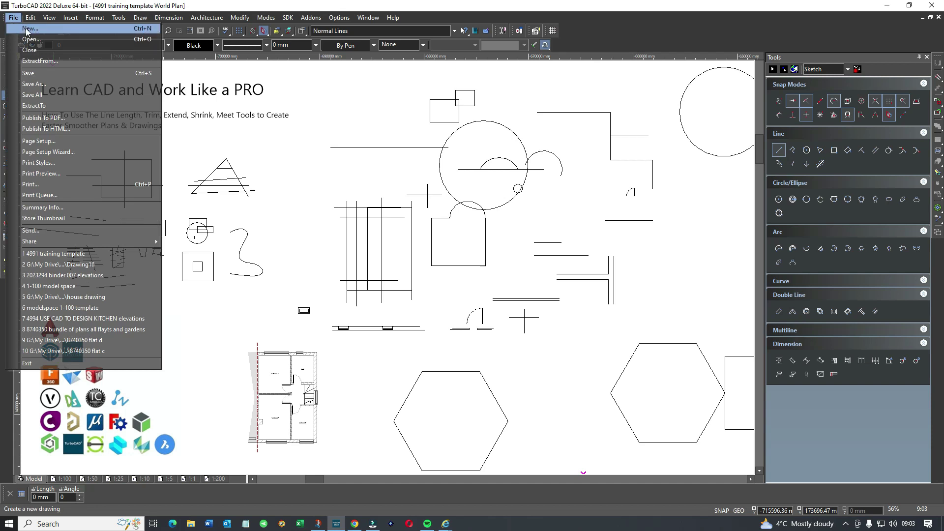
pyautogui.press('Escape')
pyautogui.click(28, 32)
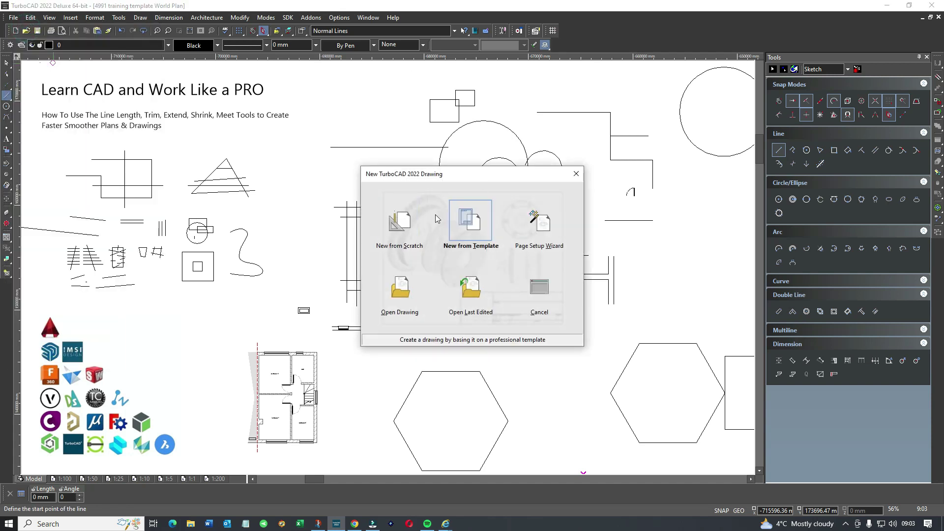
pyautogui.click(400, 222)
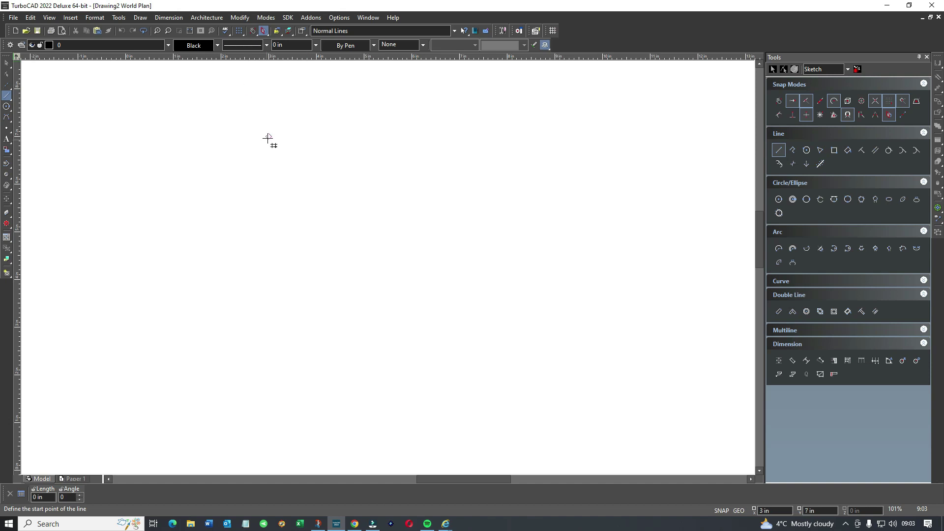
# - In Drawing Setup, set Space Units to Metric (mm) with a 1:100 Model Space scale
pyautogui.click(302, 31)
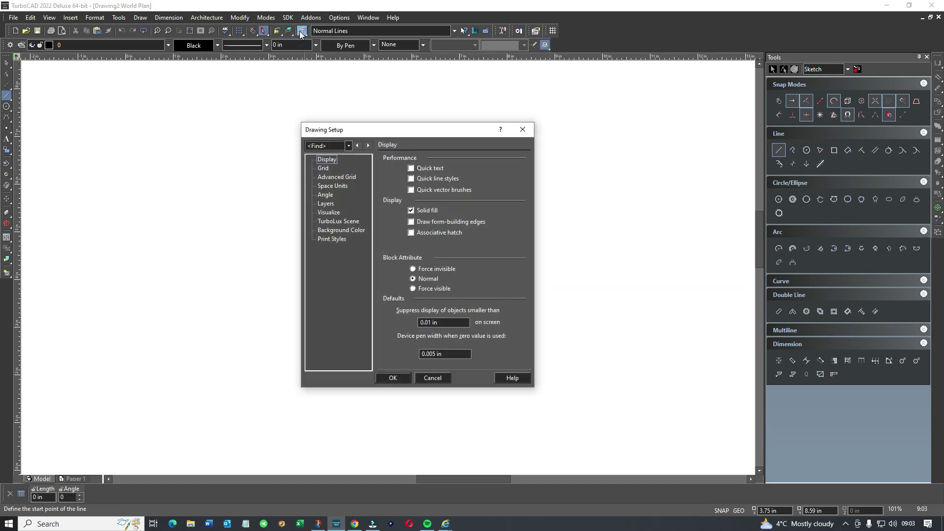
pyautogui.click(330, 186)
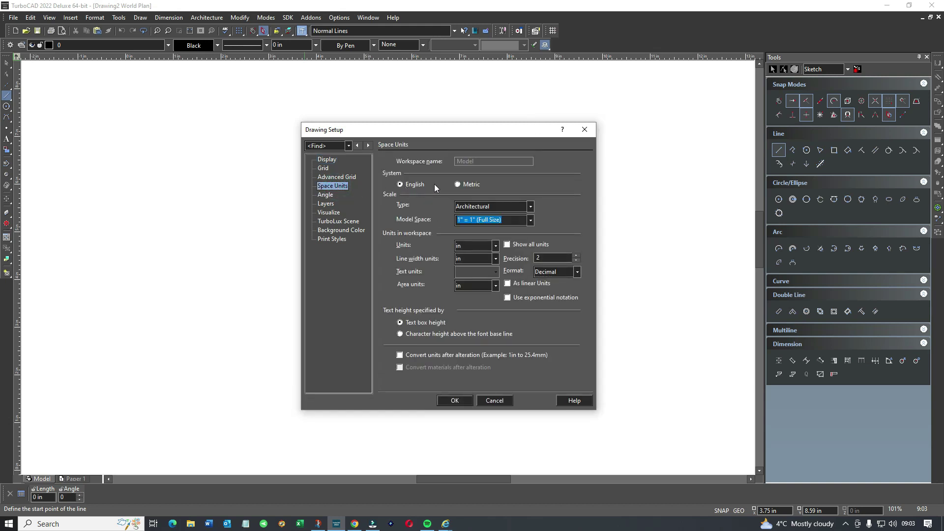
pyautogui.click(458, 185)
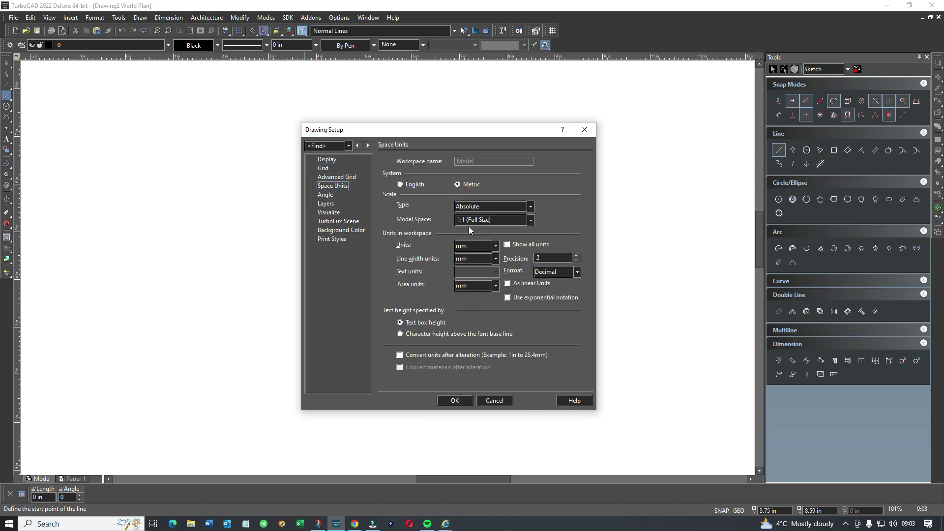
pyautogui.click(531, 220)
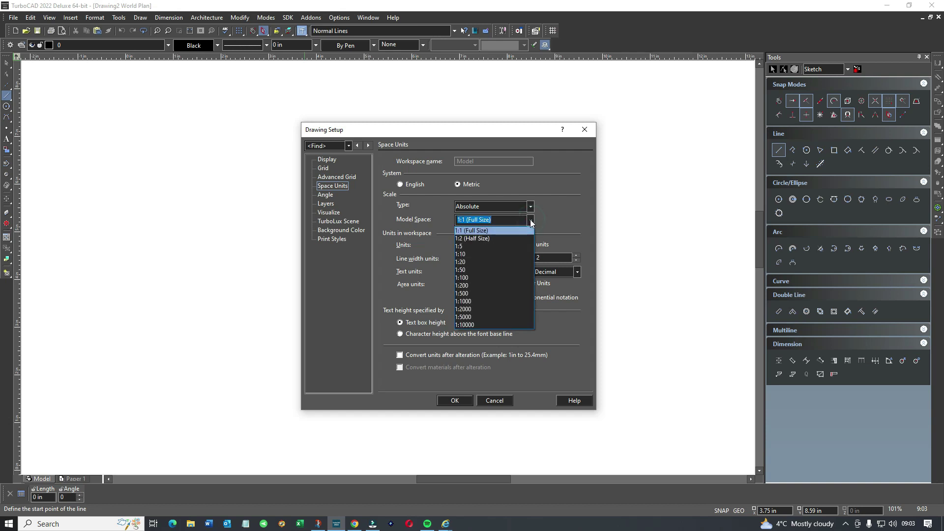
pyautogui.click(468, 278)
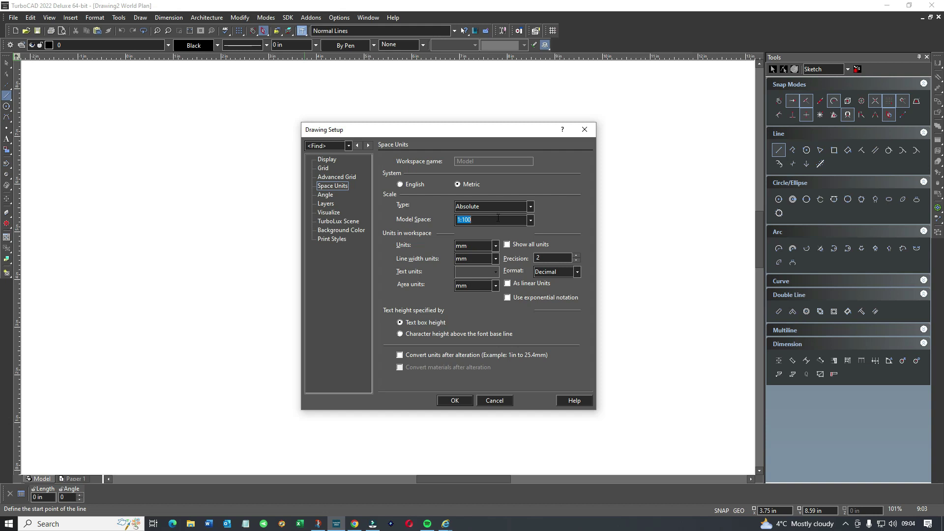
pyautogui.click(464, 401)
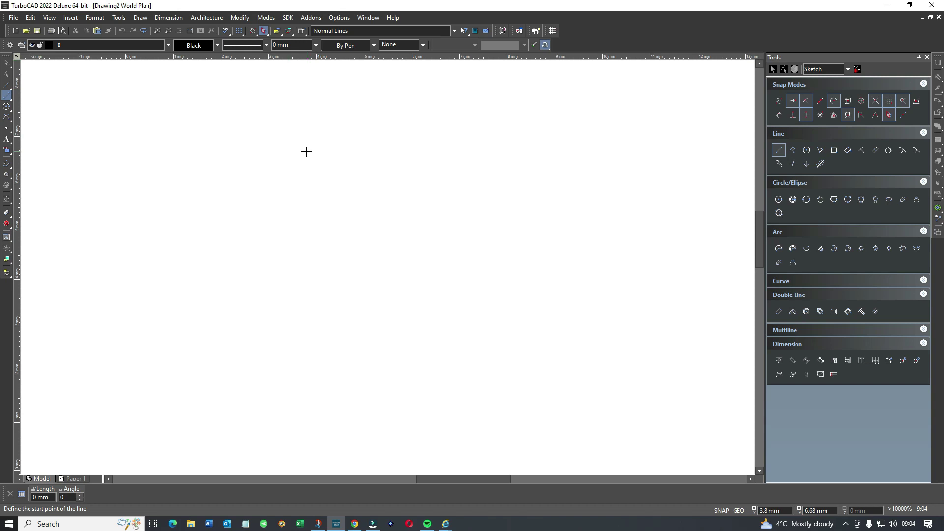
# - Give the model space page setup A3 297 x 420 mm paper, an ISO A3 sheet and 1:100 printing scale
pyautogui.click(13, 19)
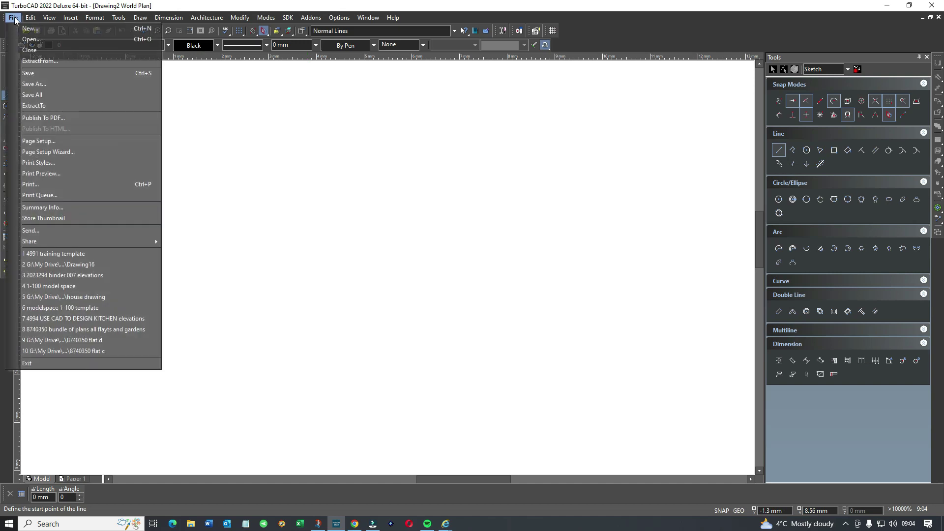
pyautogui.click(40, 142)
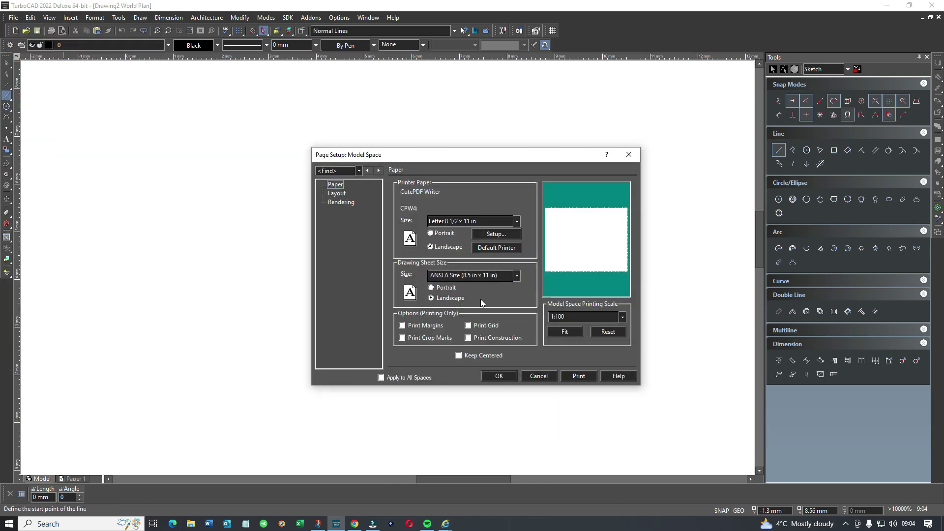
pyautogui.click(552, 376)
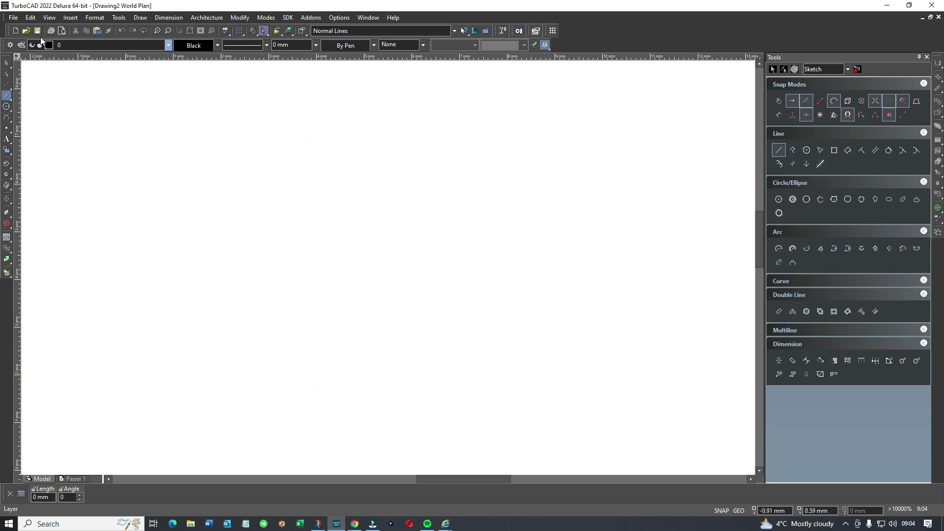
pyautogui.click(15, 20)
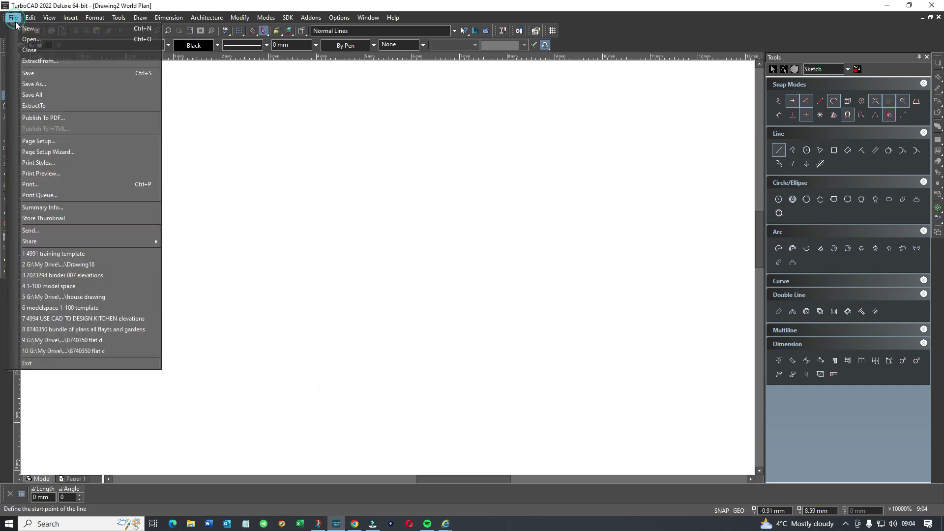
pyautogui.click(41, 142)
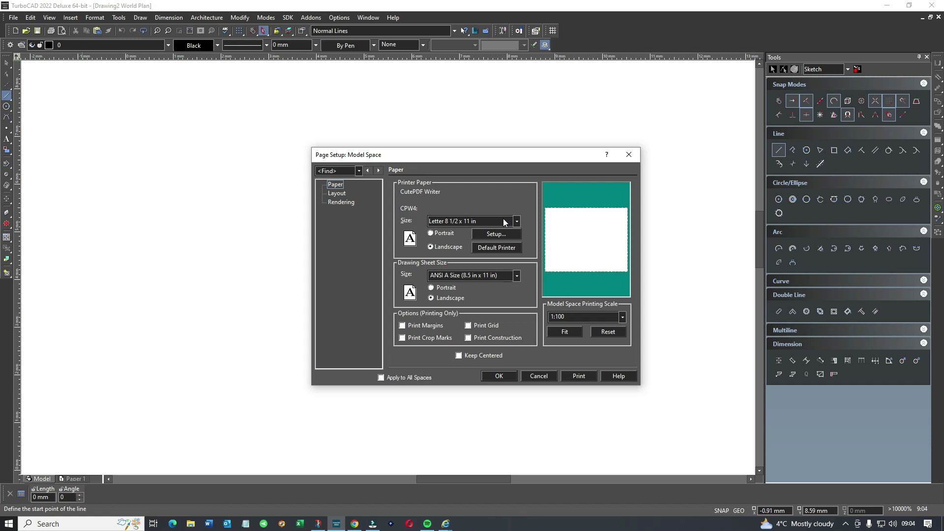
pyautogui.click(517, 223)
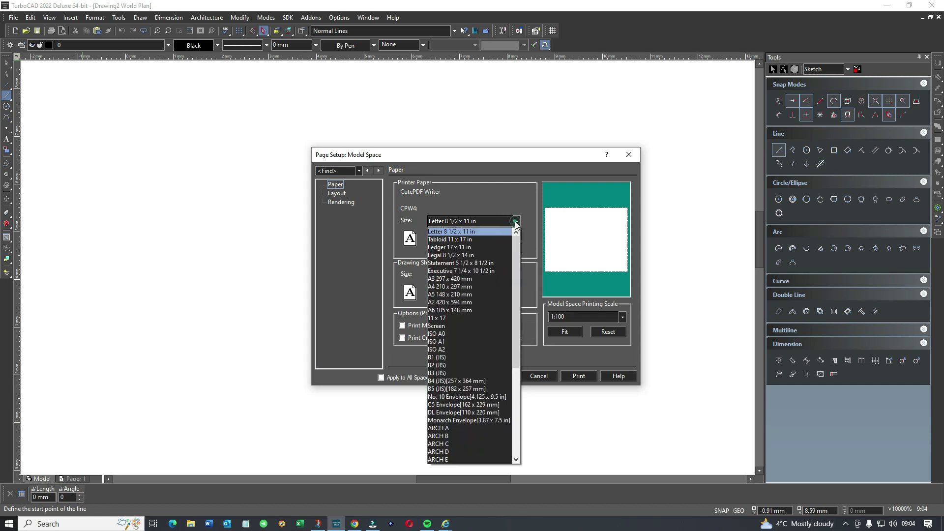
pyautogui.click(442, 278)
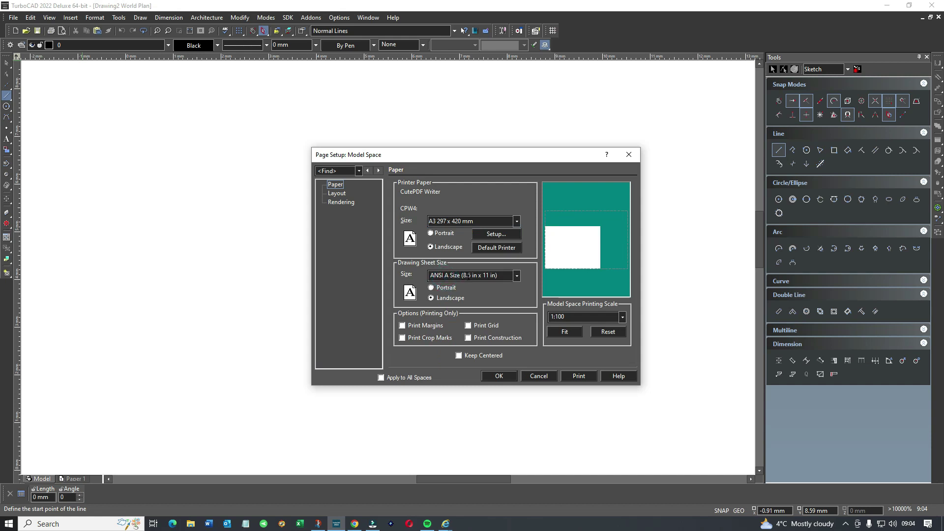
pyautogui.click(518, 275)
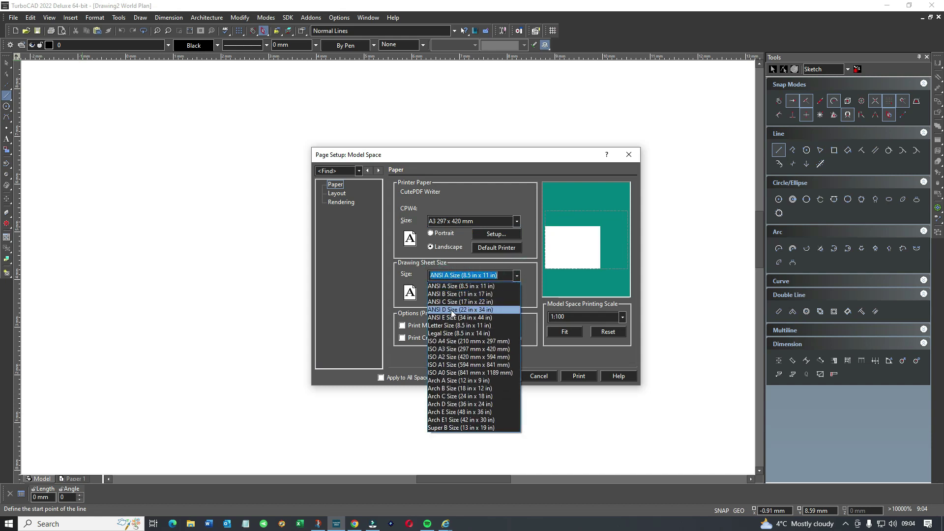
pyautogui.click(439, 349)
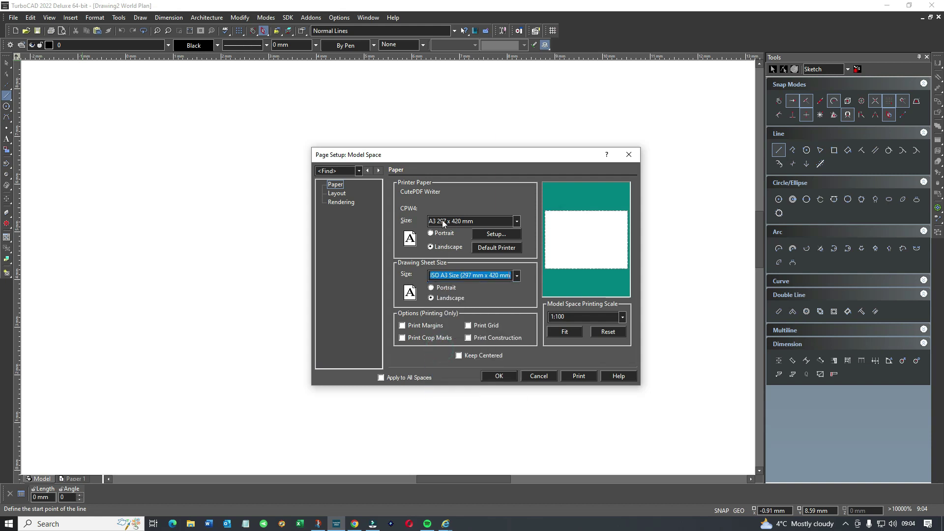
pyautogui.click(623, 318)
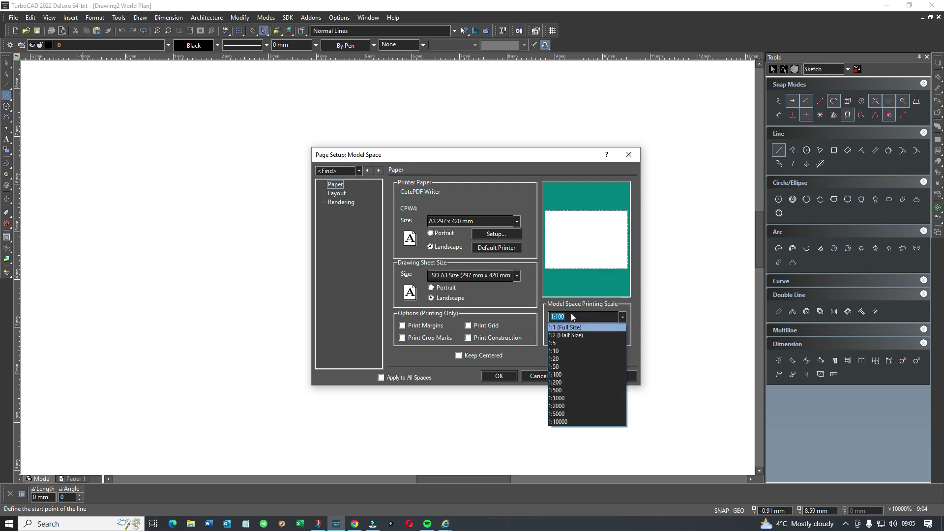
pyautogui.click(556, 375)
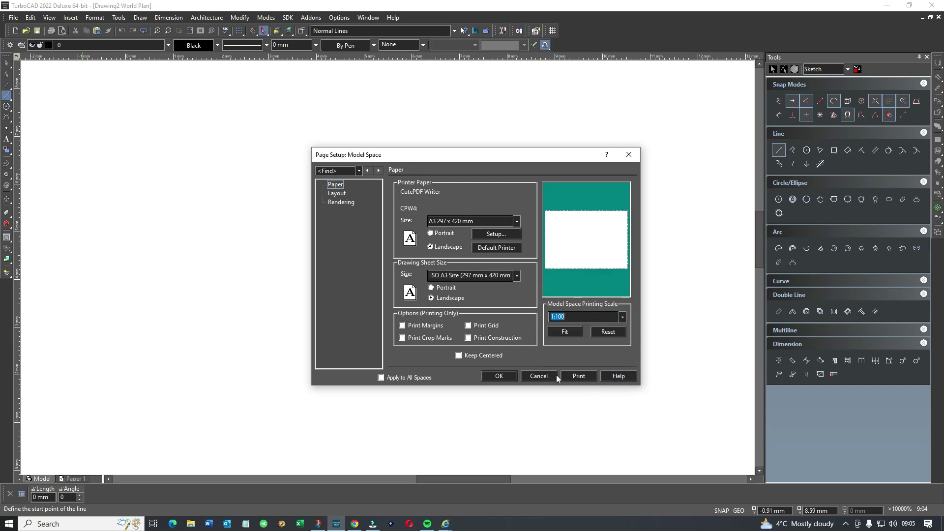
pyautogui.click(499, 376)
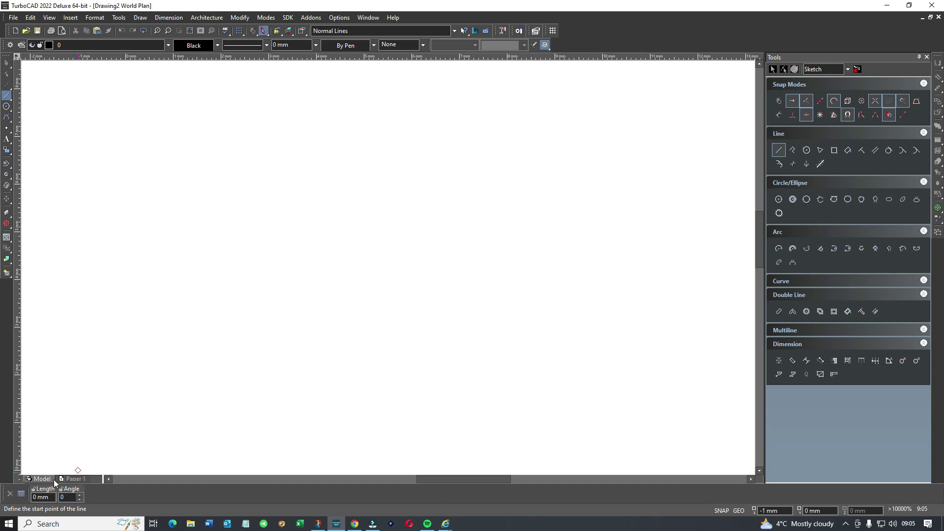
# - In Paper 1's properties, name it 1:100 and choose Metric, 1:100 scale and an ISO A3 sheet
pyautogui.click(72, 478)
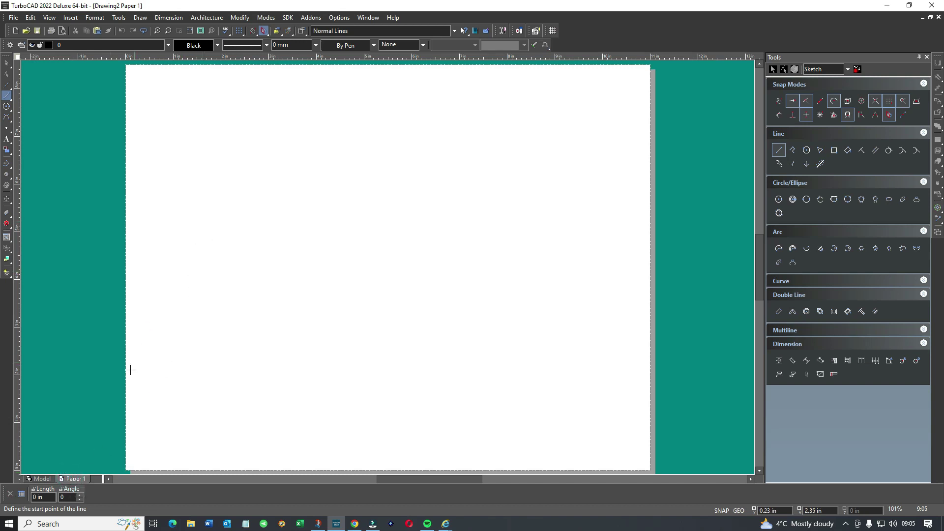
pyautogui.rightClick(78, 477)
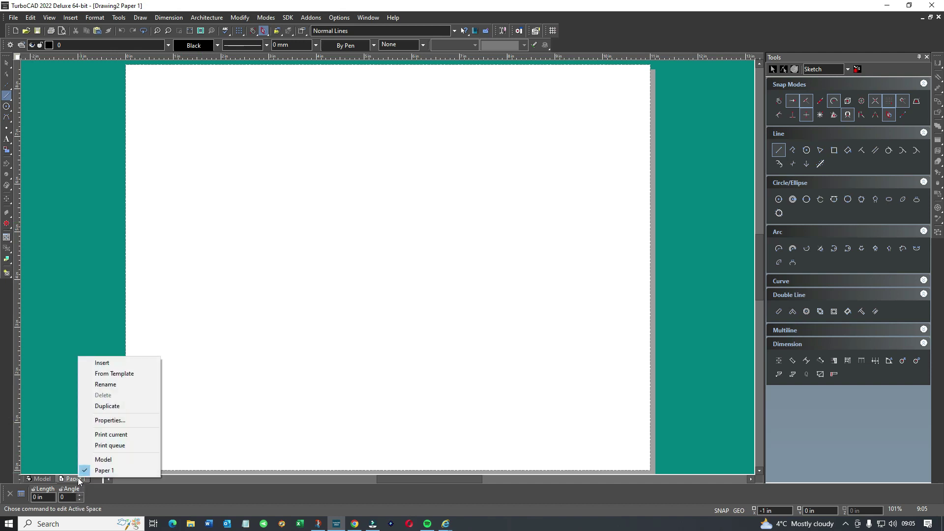
pyautogui.click(107, 422)
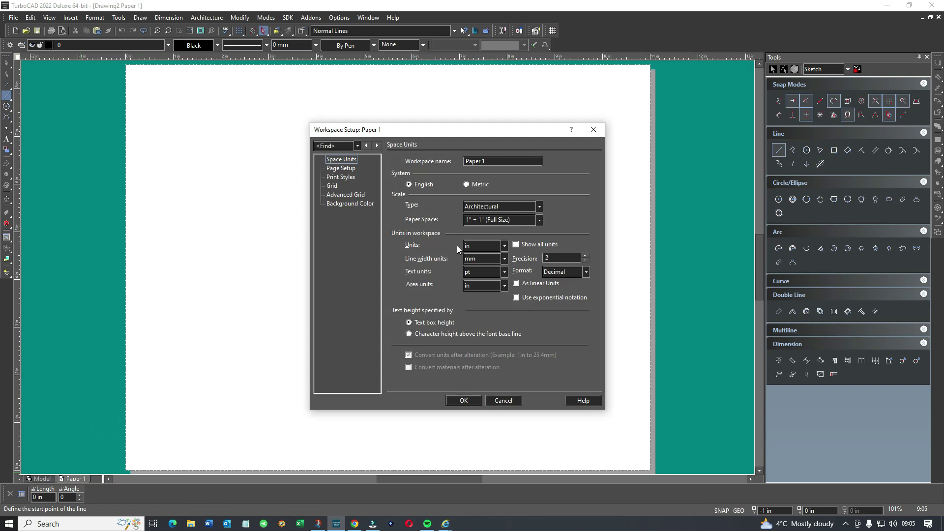
pyautogui.moveTo(497, 160); pyautogui.dragTo(446, 159)
pyautogui.write('1:100')
pyautogui.click(467, 185)
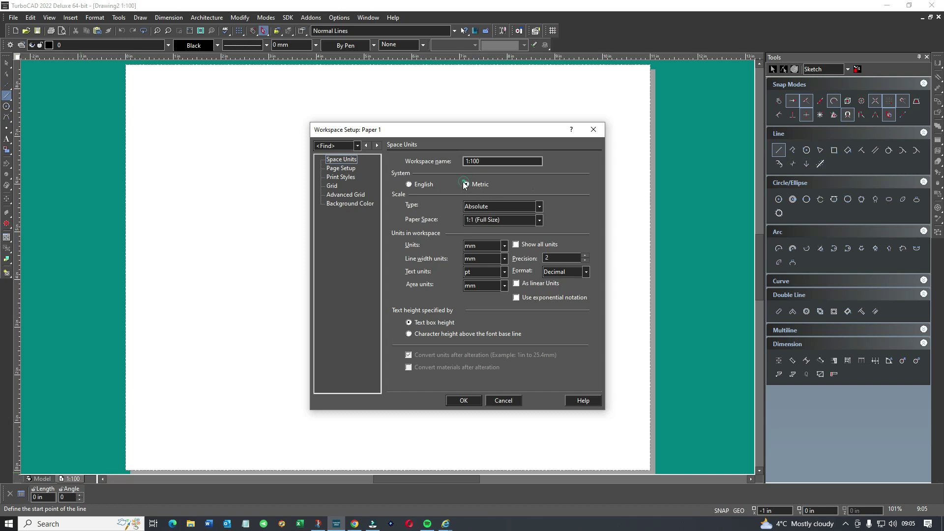
pyautogui.click(540, 220)
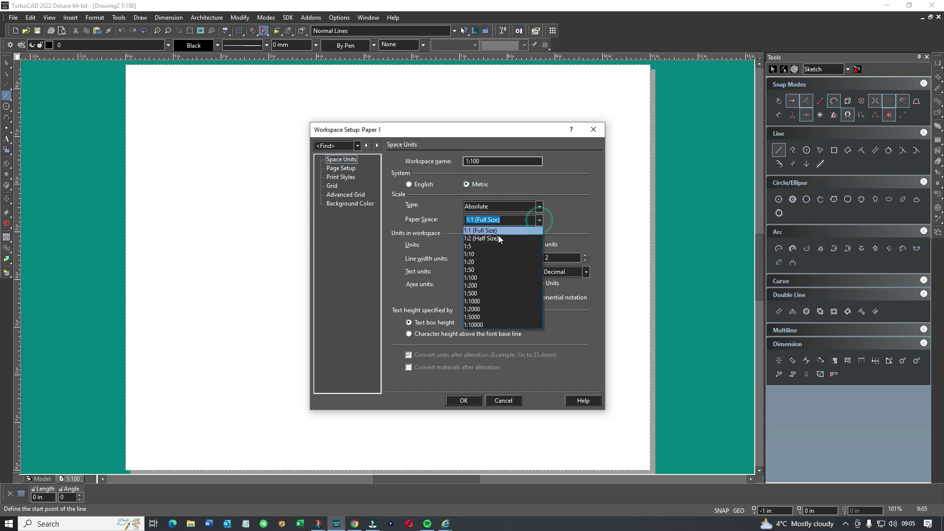
pyautogui.click(471, 278)
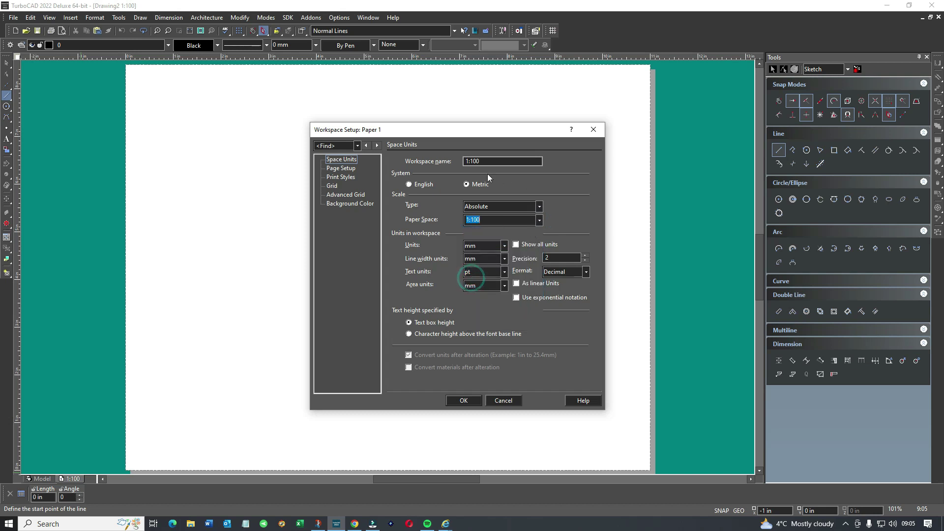
pyautogui.click(354, 170)
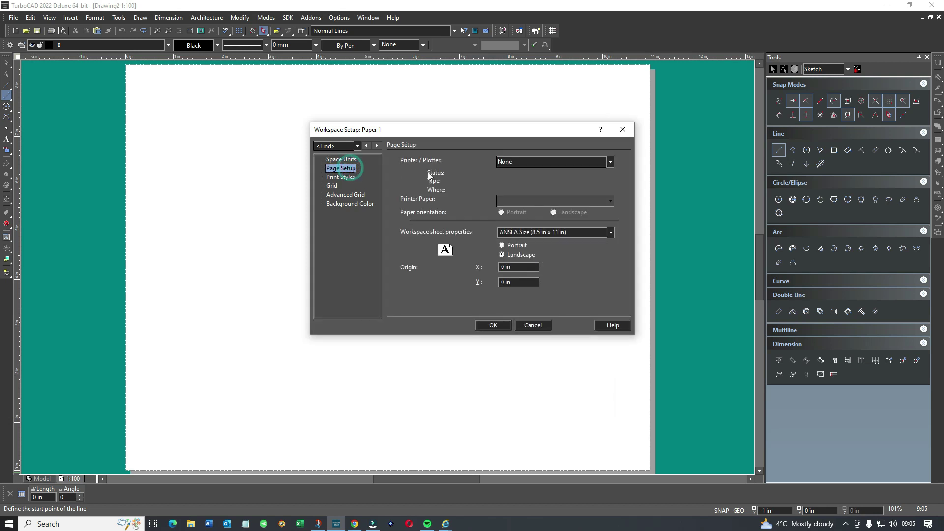
pyautogui.click(611, 233)
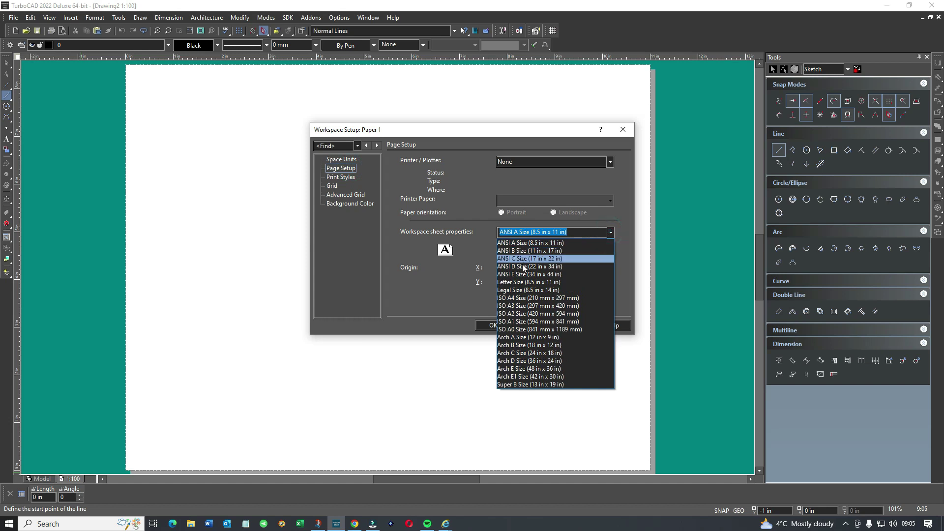
pyautogui.click(512, 306)
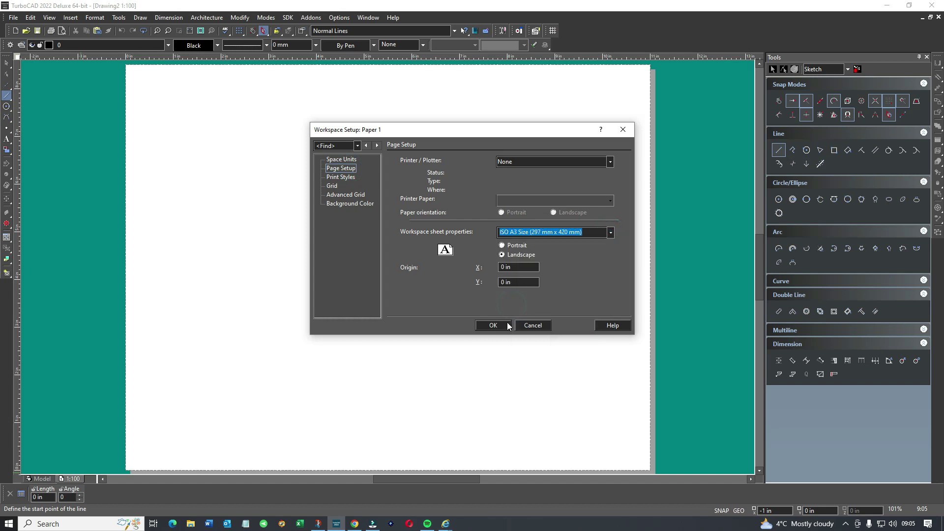
pyautogui.click(493, 326)
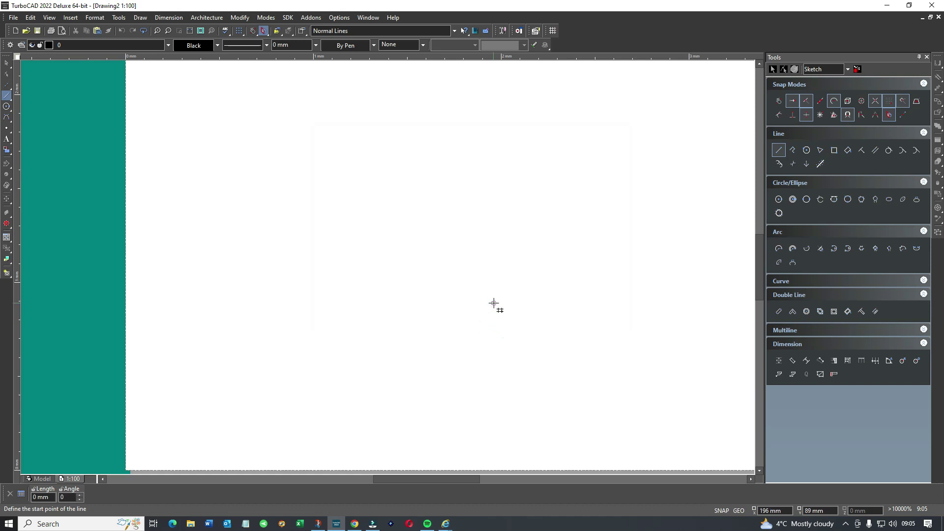
# - Return to the Model tab and close the drawing window
pyautogui.scroll(-1, 496, 304)
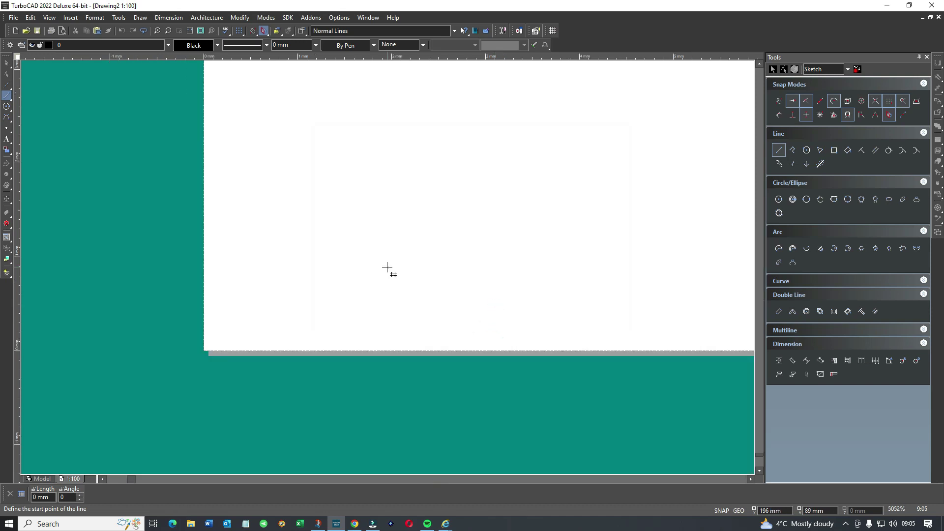
pyautogui.click(41, 480)
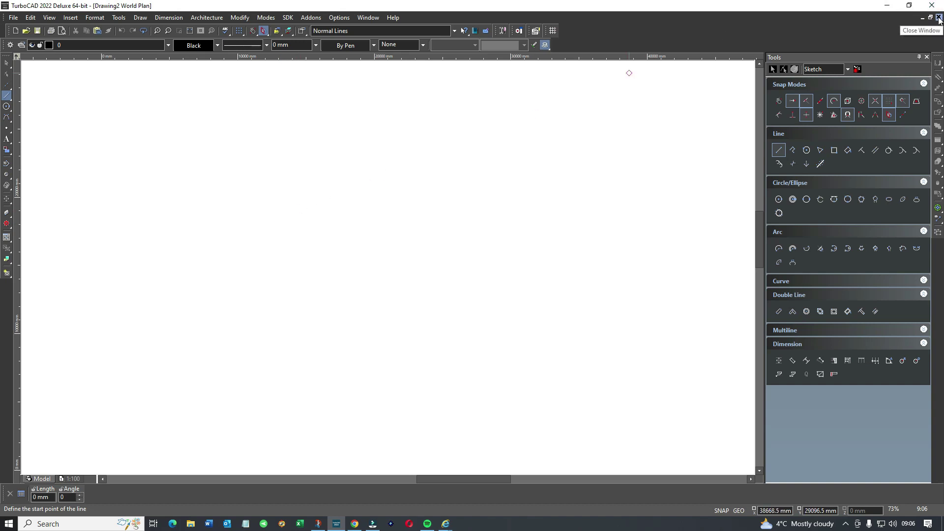
pyautogui.click(940, 18)
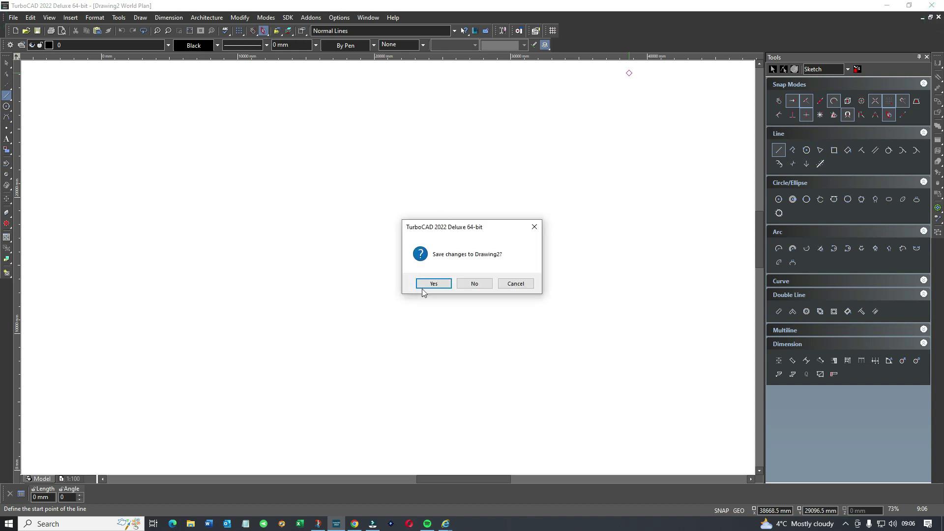
# - Dismiss the close prompt and create a new blank Drawing3 from scratch
pyautogui.click(512, 284)
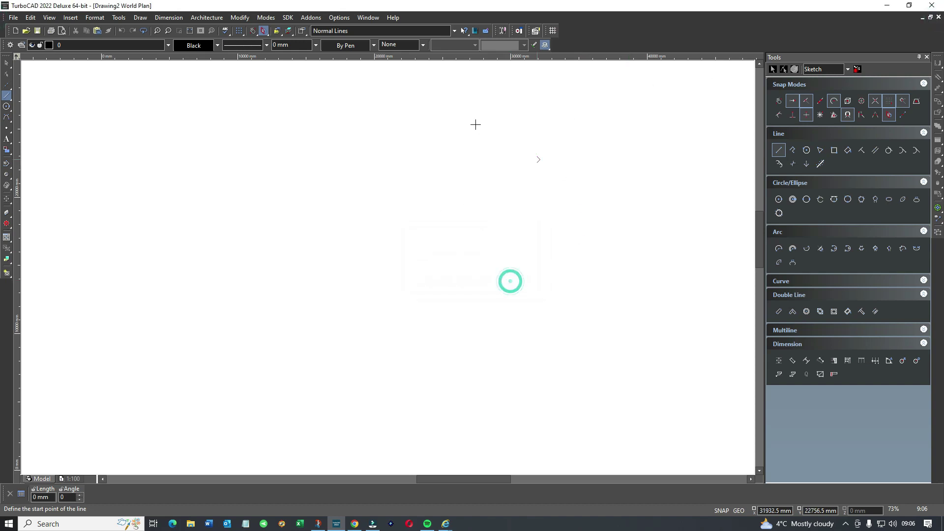
pyautogui.click(14, 17)
pyautogui.moveTo(28, 21)
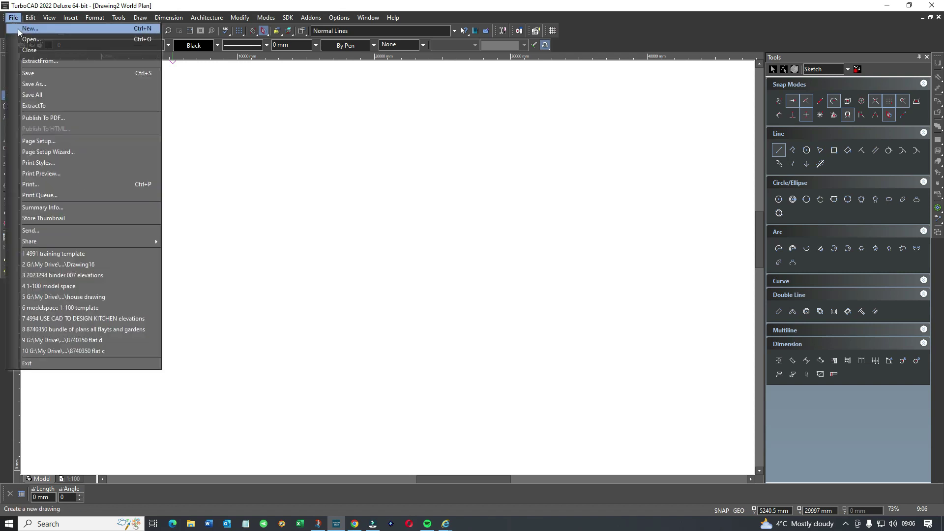
pyautogui.click(18, 29)
pyautogui.click(409, 225)
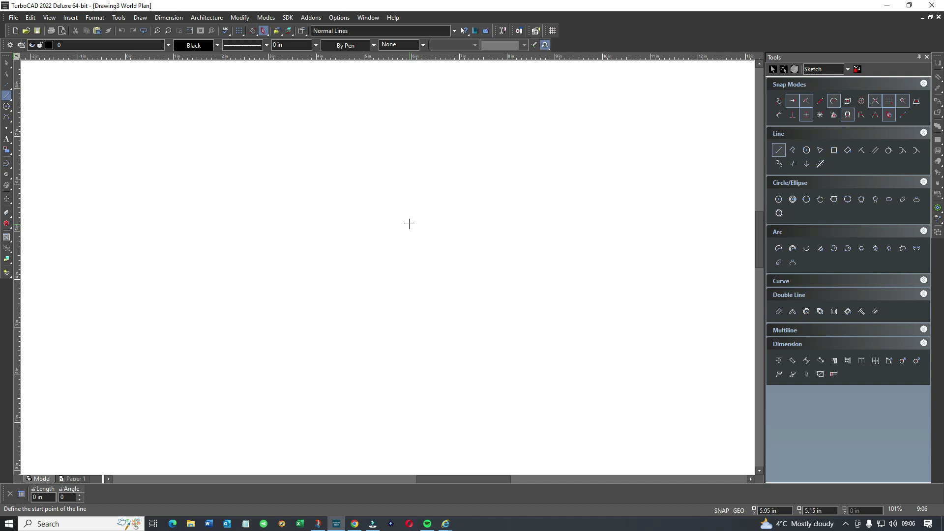
# - In Drawing Setup, switch Drawing3's Space Units to Metric mm with a 1:100 Model Space scale
pyautogui.click(302, 32)
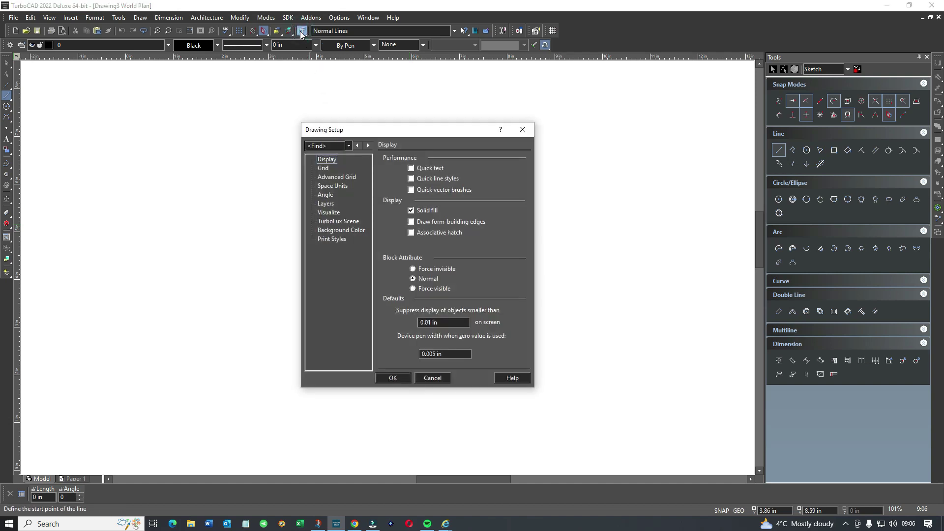
pyautogui.click(335, 188)
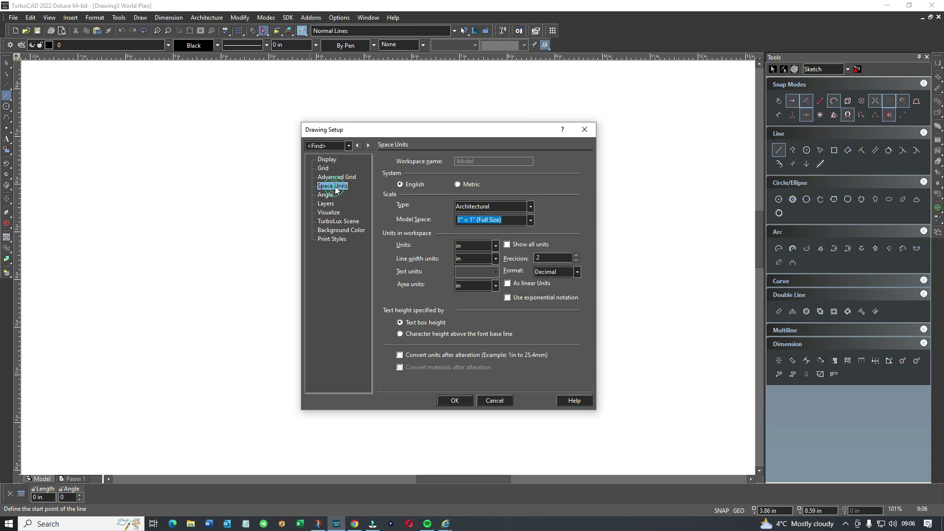
pyautogui.click(458, 185)
pyautogui.click(531, 219)
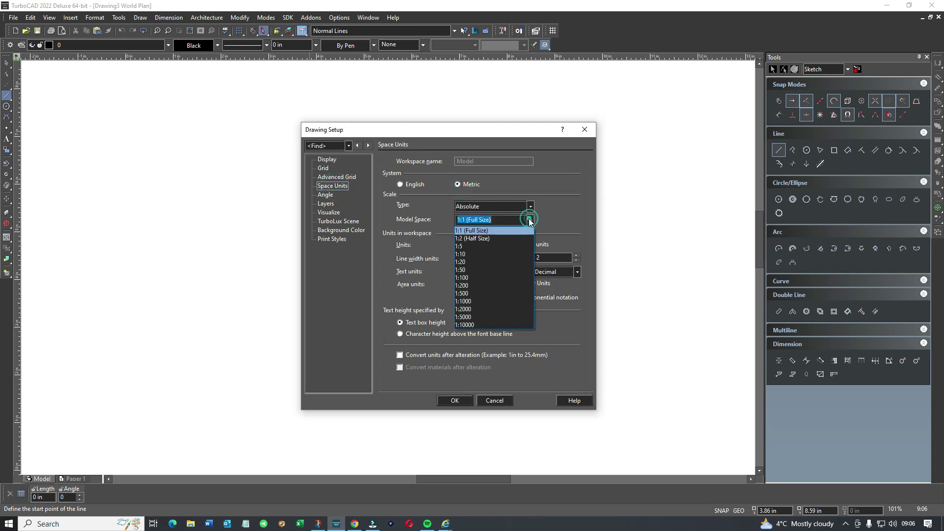
pyautogui.click(465, 278)
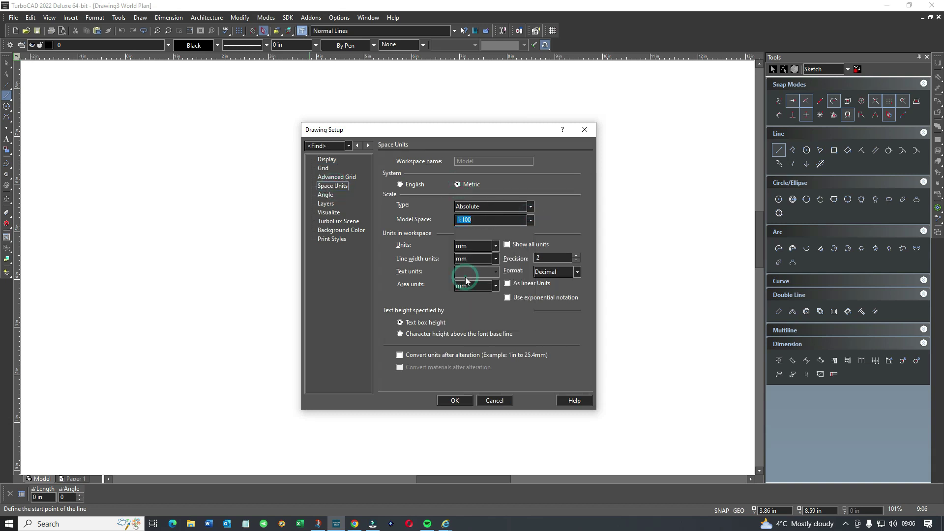
pyautogui.click(454, 401)
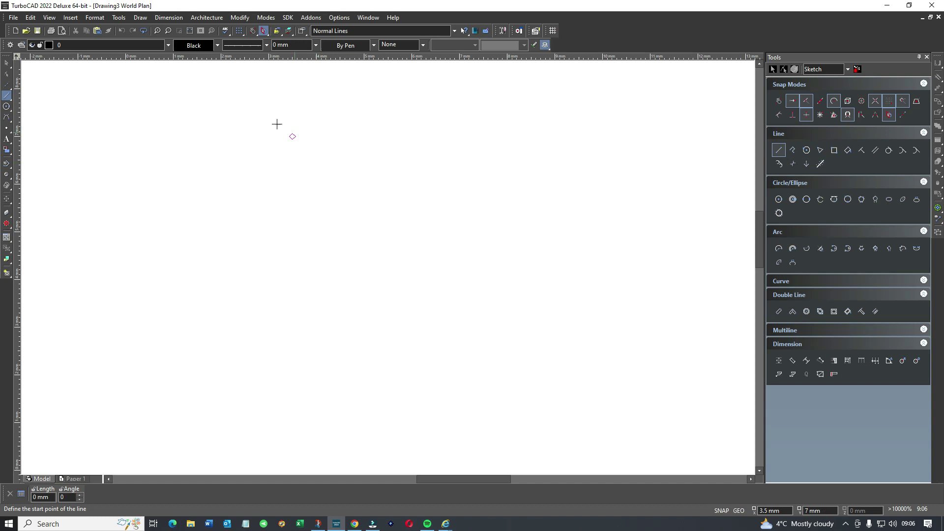
# - Set Drawing3's model space Page Setup to A3 297 x 420 mm paper and an ISO A3 drawing sheet
pyautogui.click(13, 18)
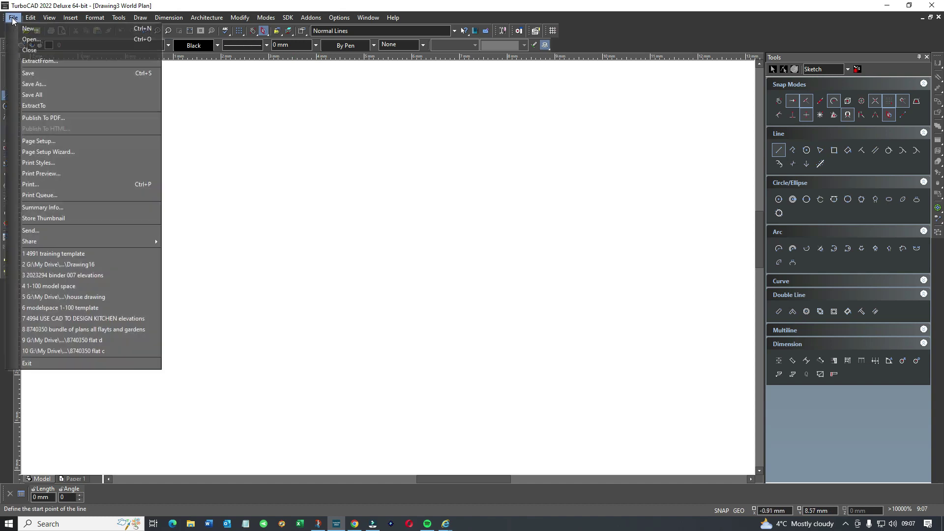
pyautogui.click(46, 139)
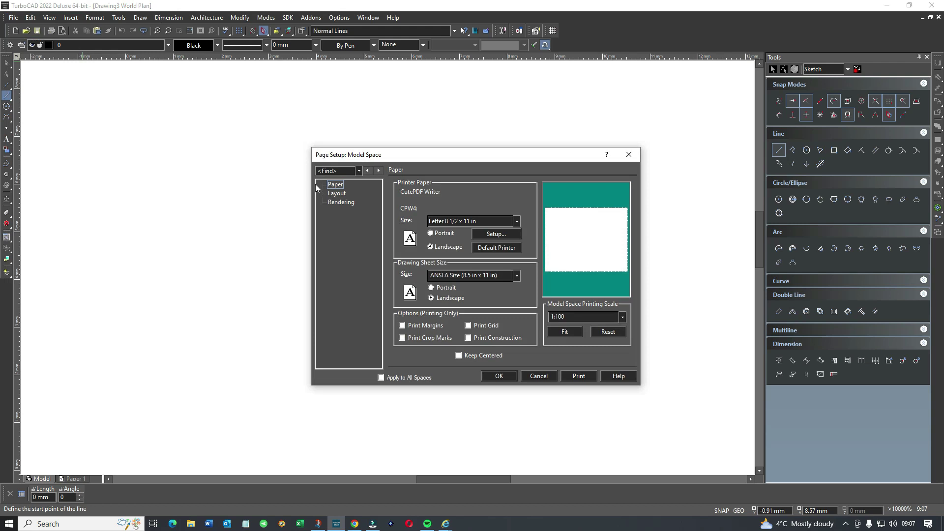
pyautogui.click(517, 222)
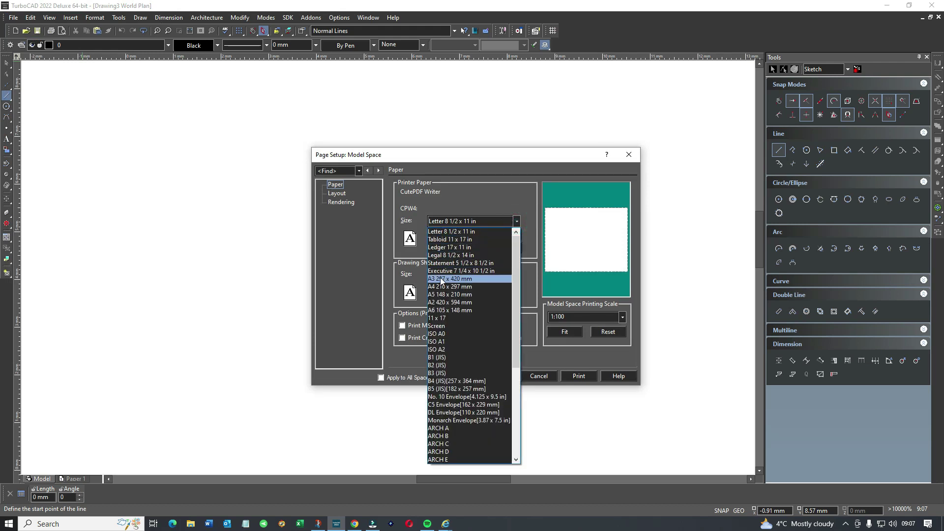
pyautogui.click(441, 279)
pyautogui.click(488, 275)
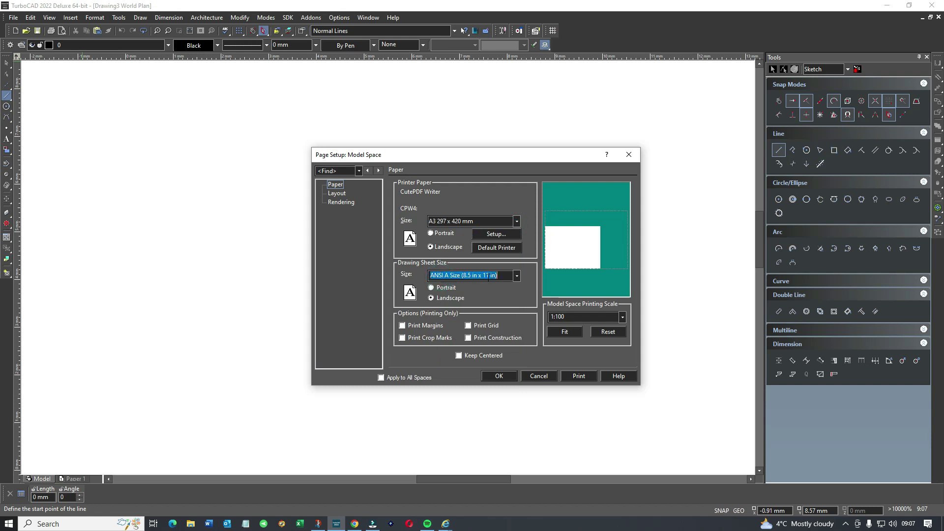
pyautogui.click(517, 276)
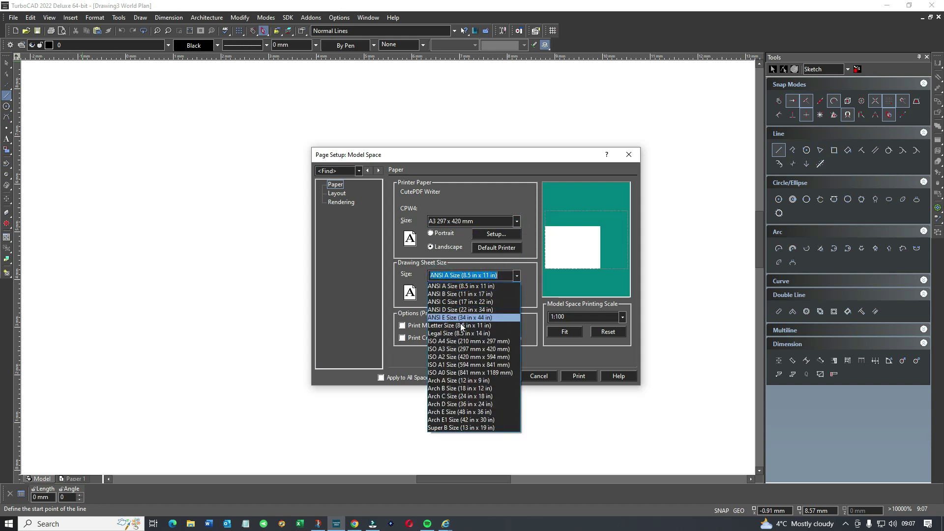
pyautogui.click(462, 349)
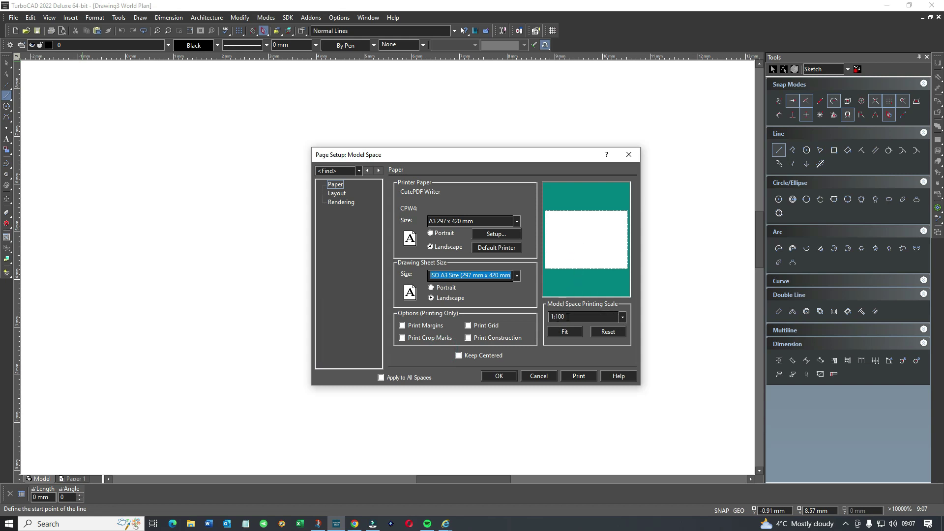
pyautogui.click(503, 376)
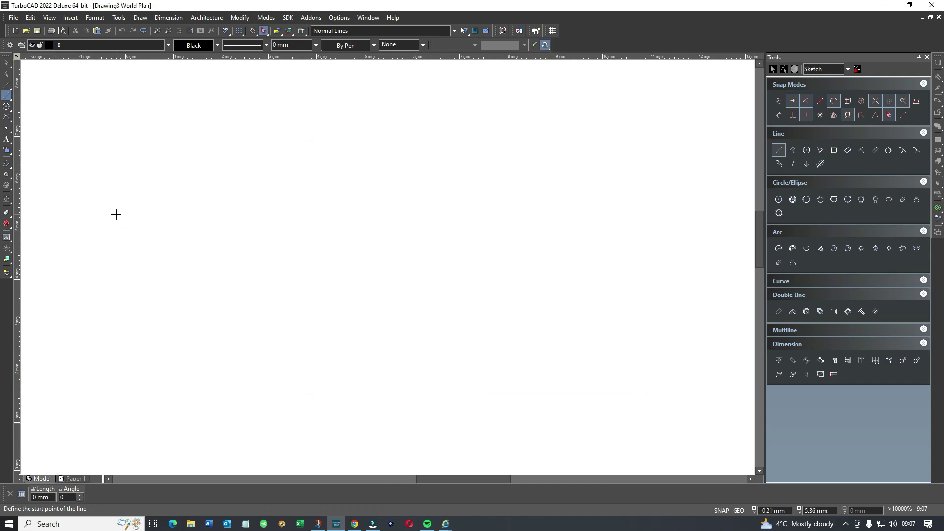
# - In Paper 1's properties, enter the name 1:100 and choose Metric, 1:100 scale and an ISO A3 sheet
pyautogui.click(74, 479)
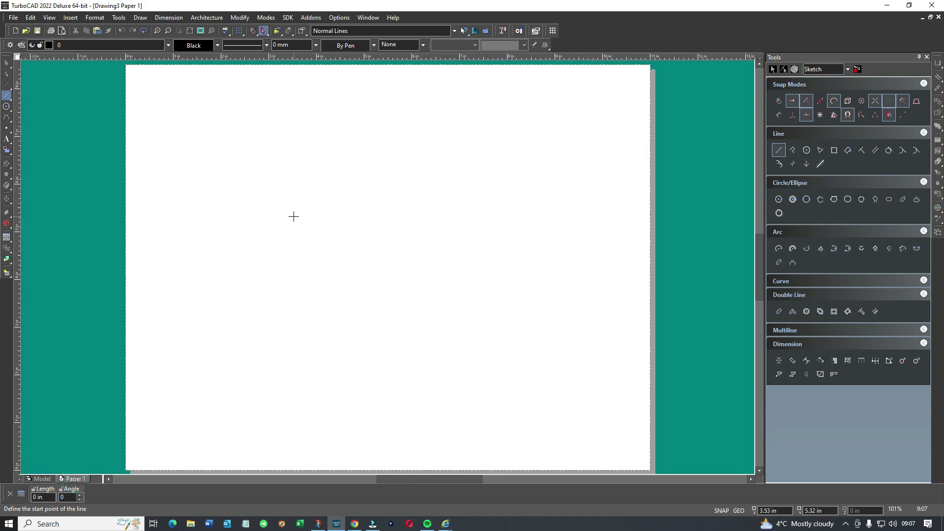
pyautogui.rightClick(72, 477)
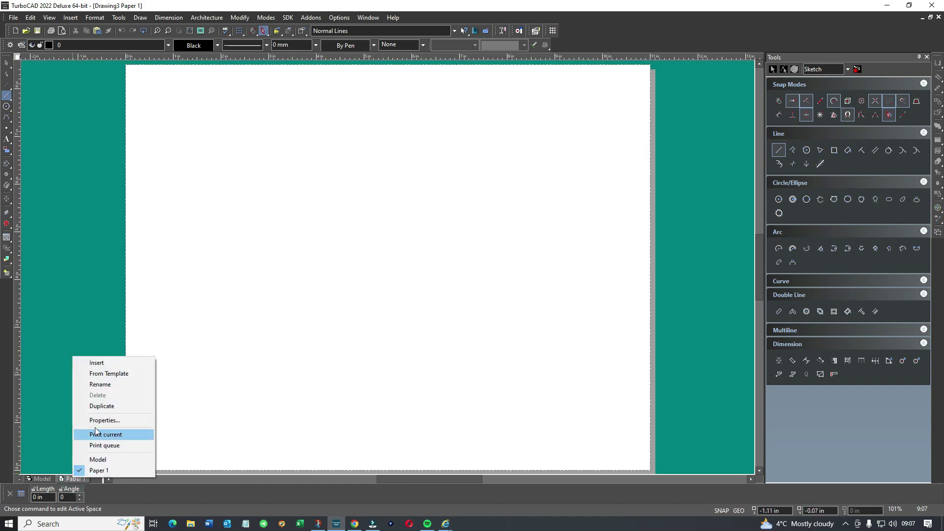
pyautogui.click(99, 421)
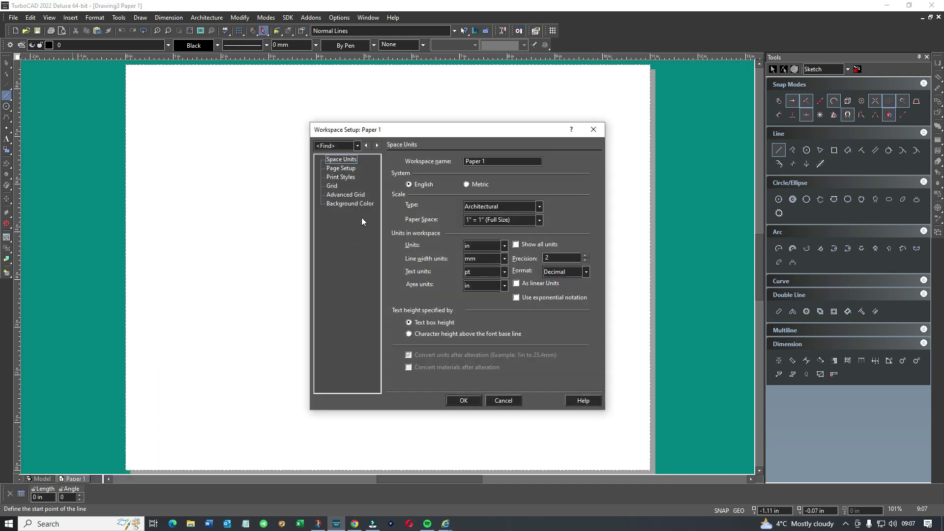
pyautogui.press('Tab')
pyautogui.write('1:100')
pyautogui.click(467, 184)
pyautogui.click(540, 220)
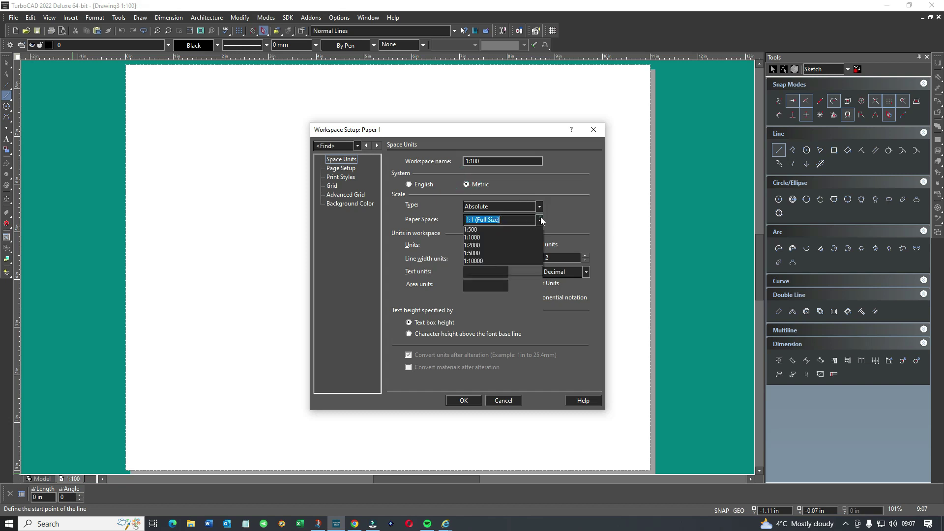
pyautogui.click(475, 279)
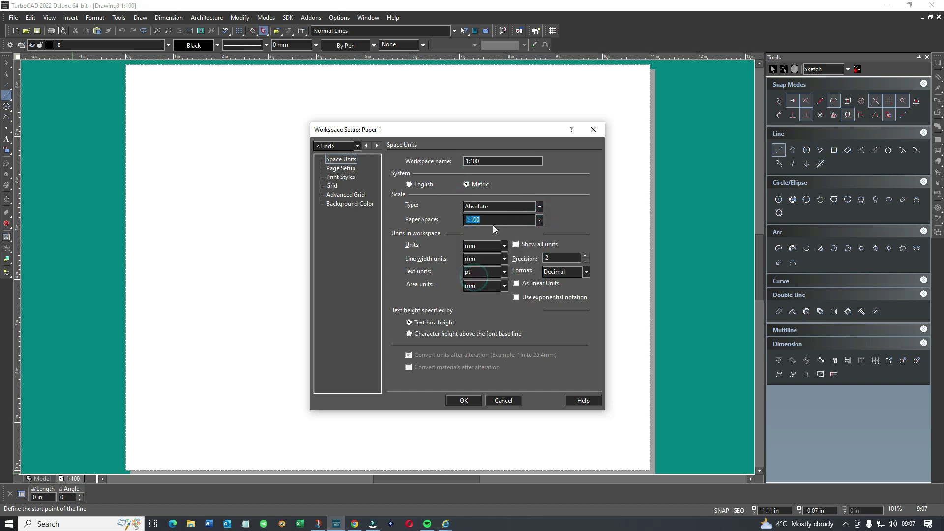
pyautogui.click(339, 167)
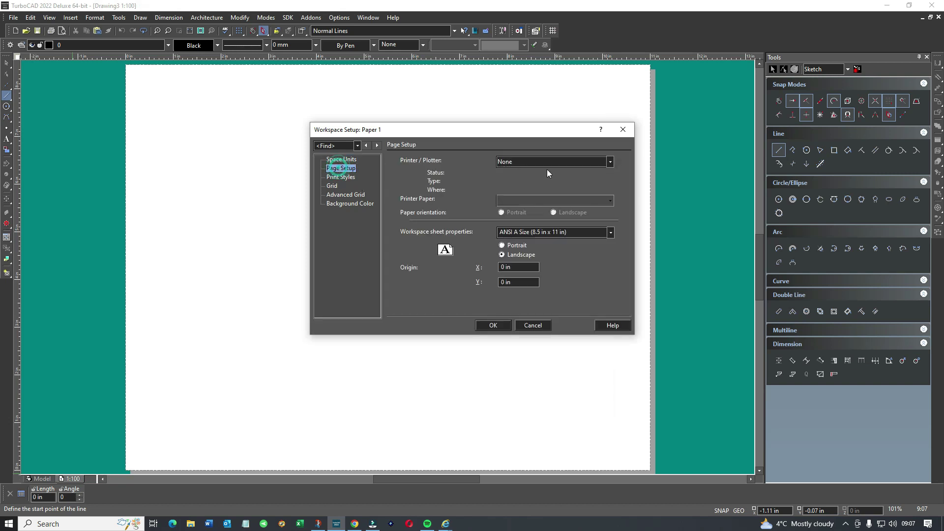
pyautogui.click(610, 233)
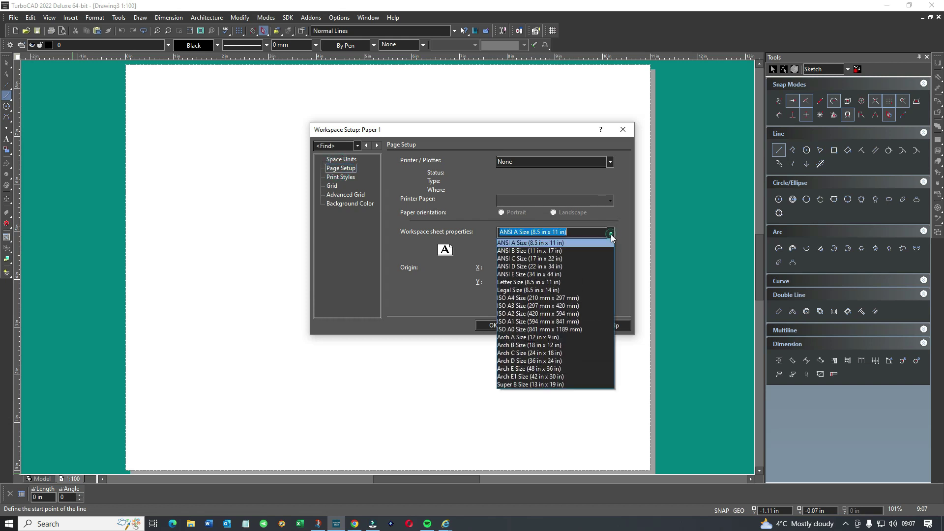
pyautogui.click(509, 306)
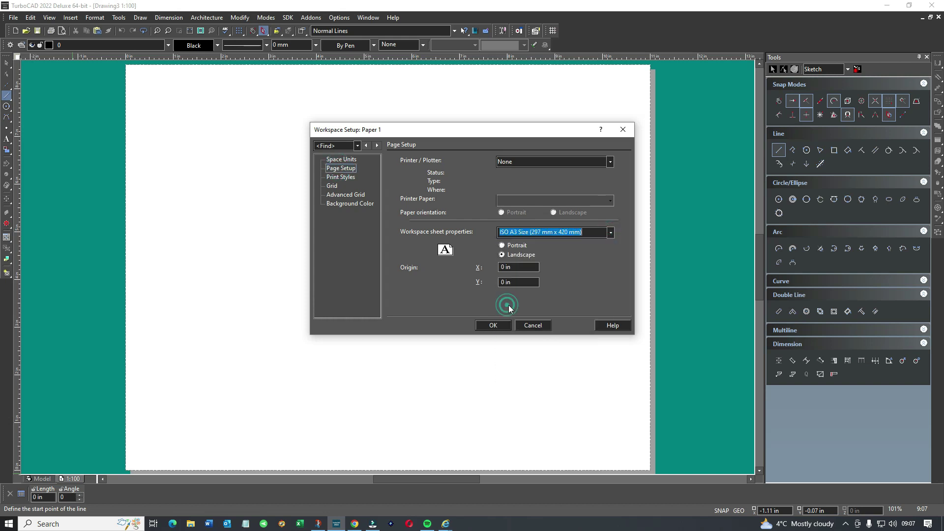
pyautogui.click(494, 326)
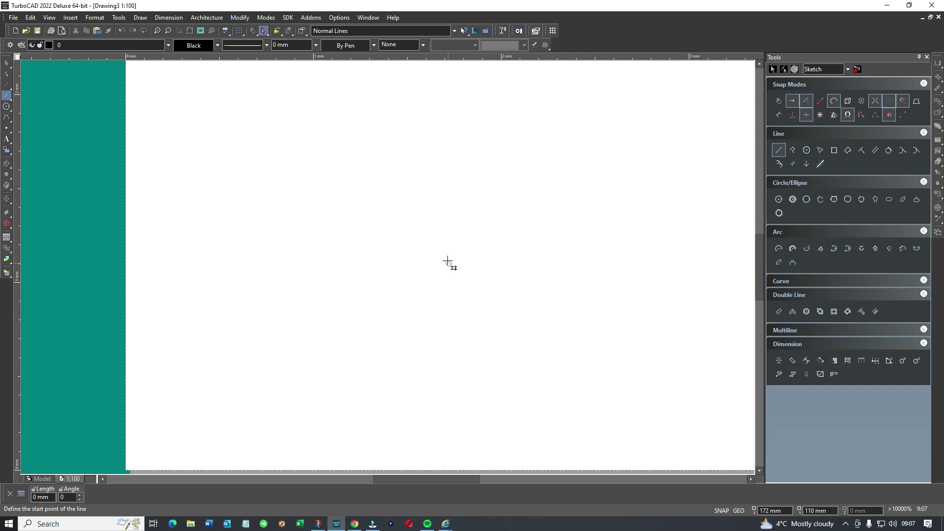
# - Switch back to the Model tab and bring up Drawing Setup again
pyautogui.click(29, 479)
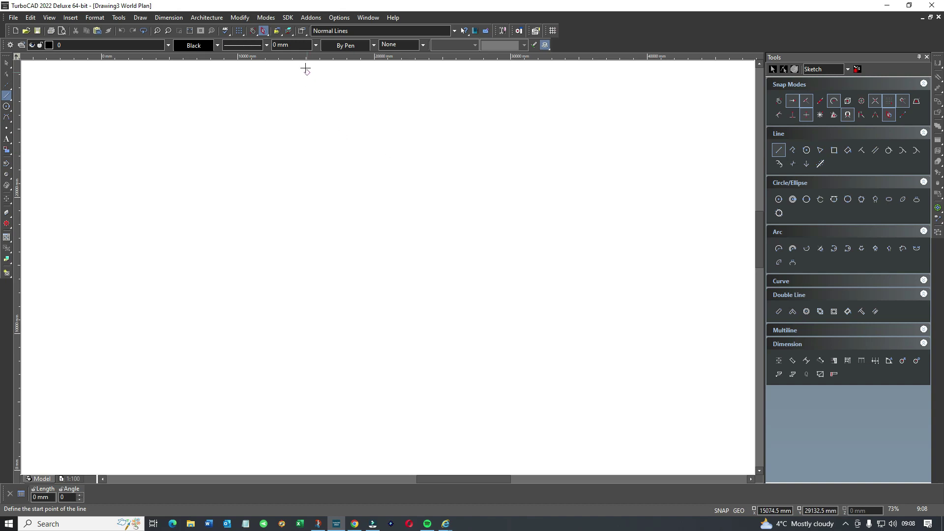
pyautogui.click(302, 32)
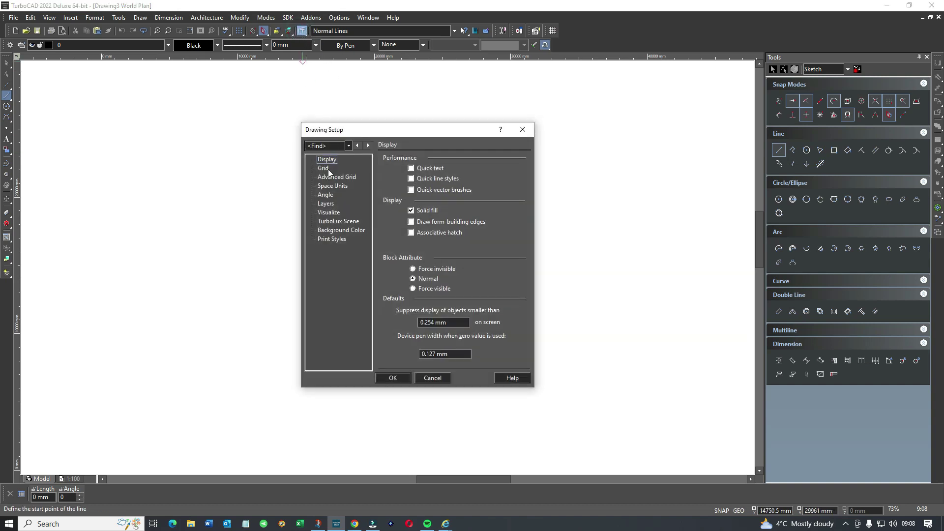
pyautogui.click(333, 186)
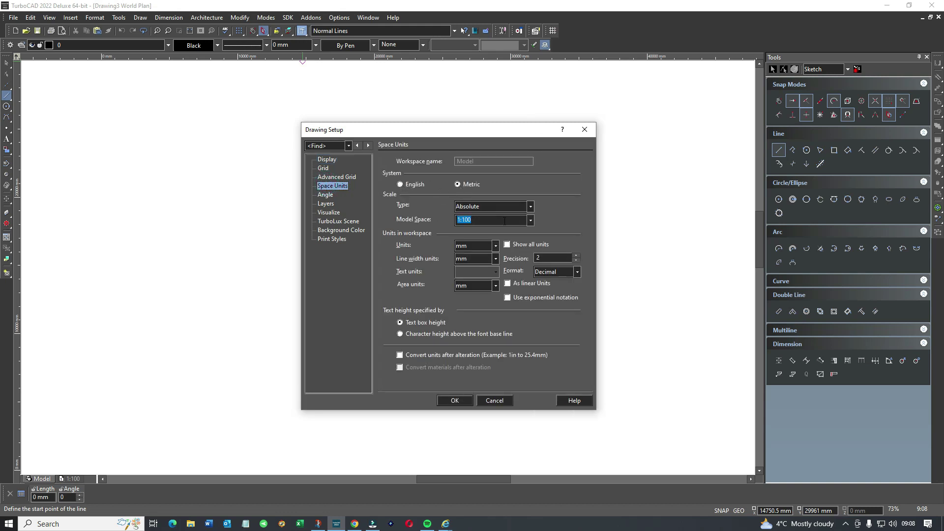
pyautogui.click(455, 401)
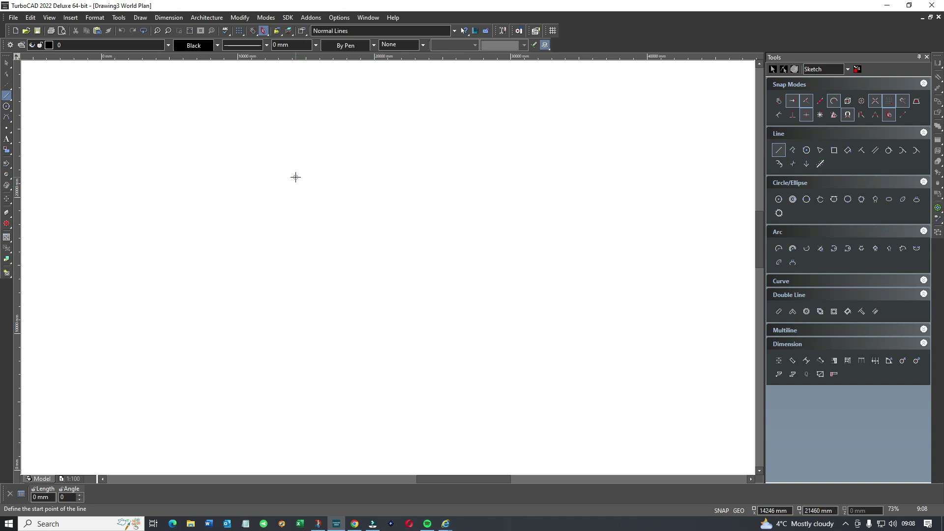